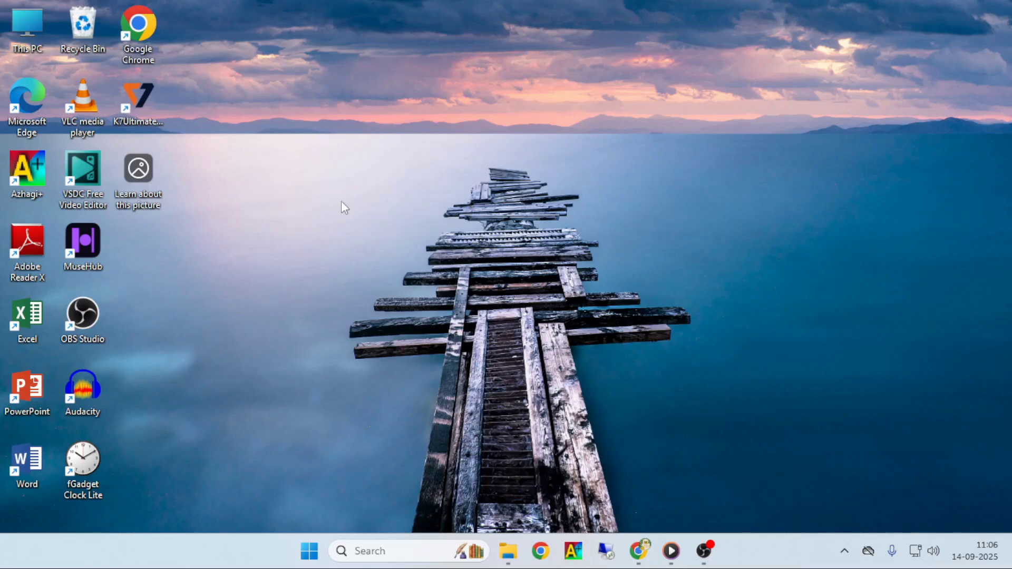
- Open Google Chrome and search Google for "vsdc free video editor"
double_click(136, 36)
left_click(292, 308)
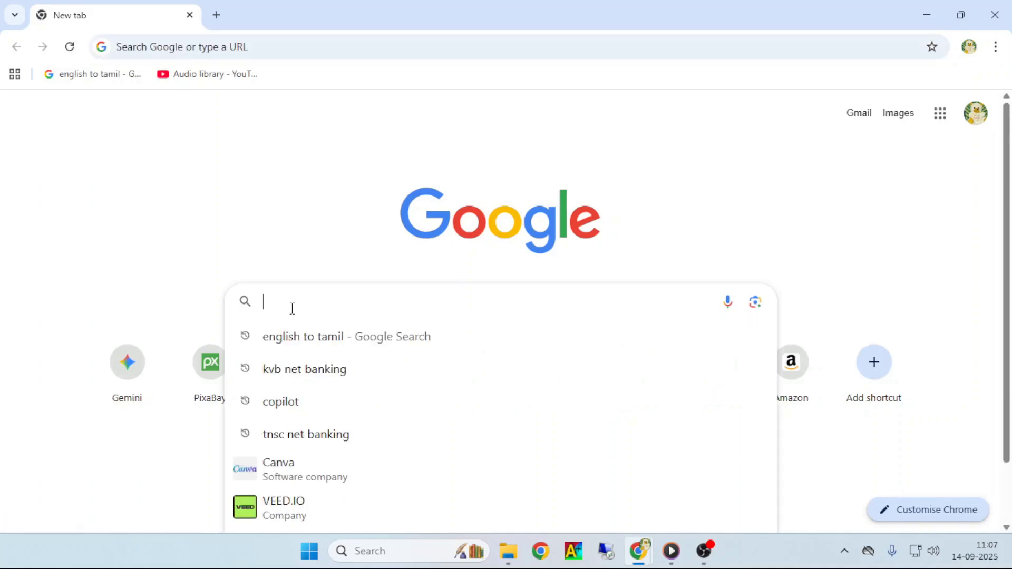
type("vsdc")
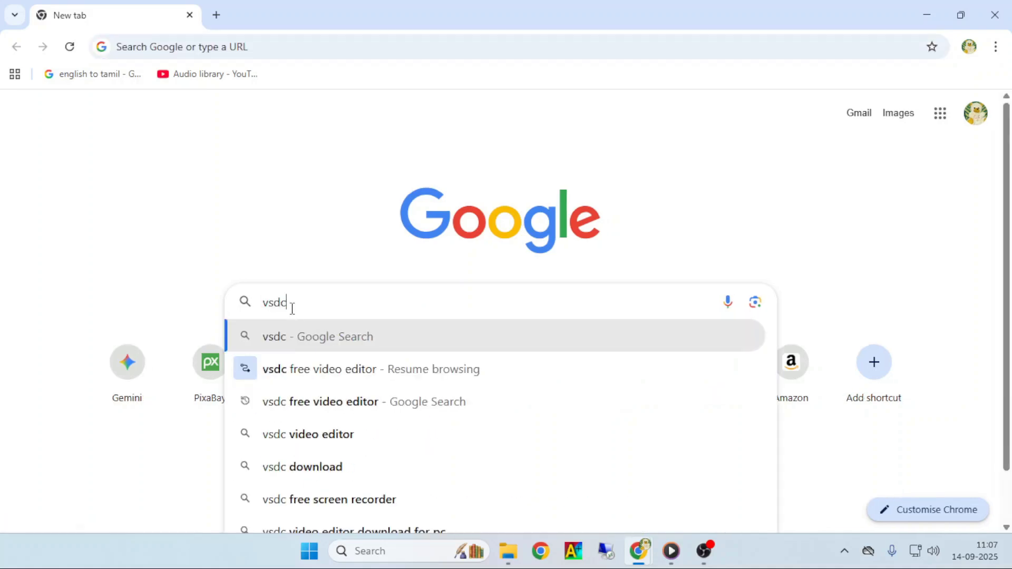
key("Down")
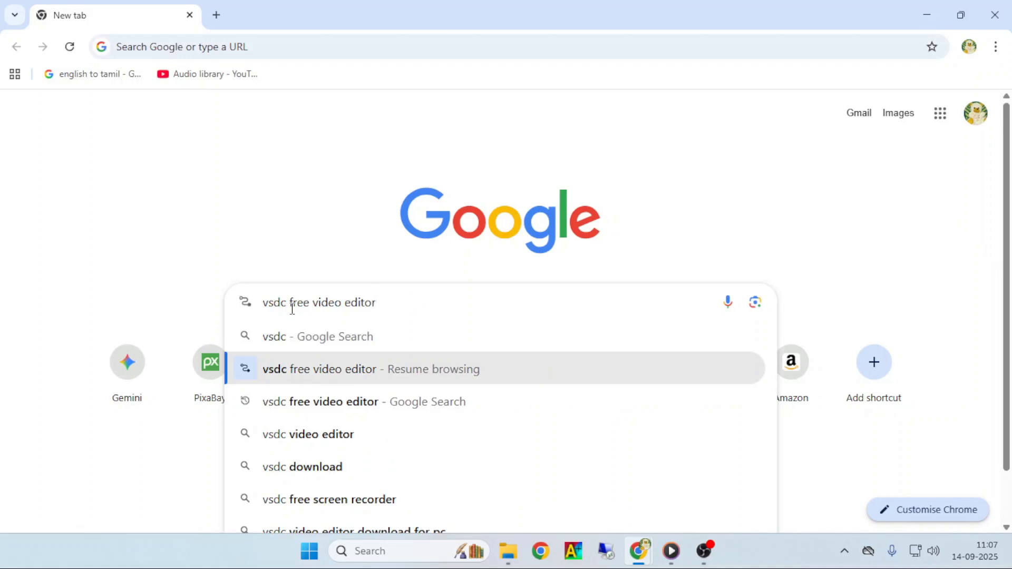
key("Return")
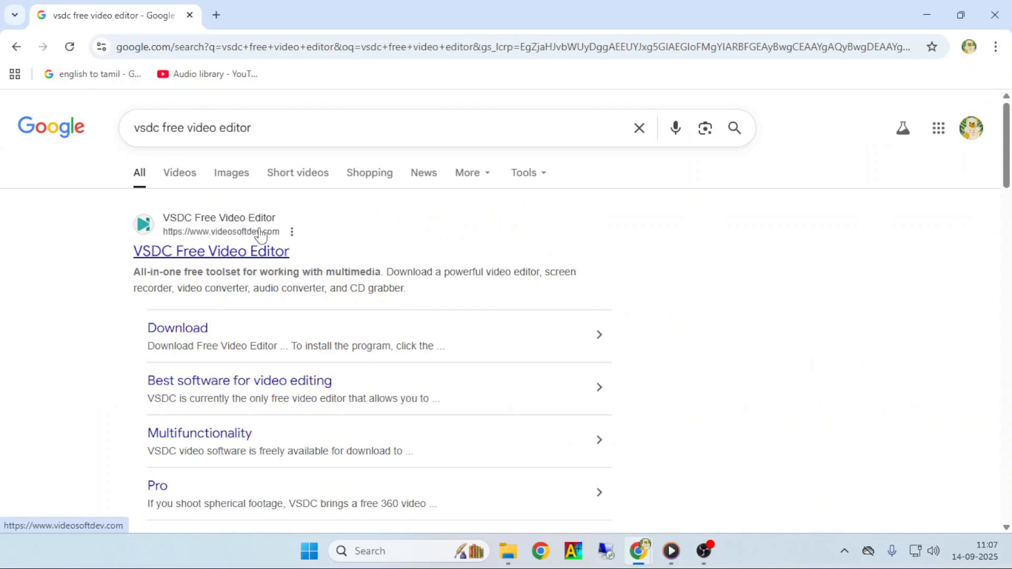
- Open the official VSDC website from the results and go to its Video Editor download page
left_click(196, 252)
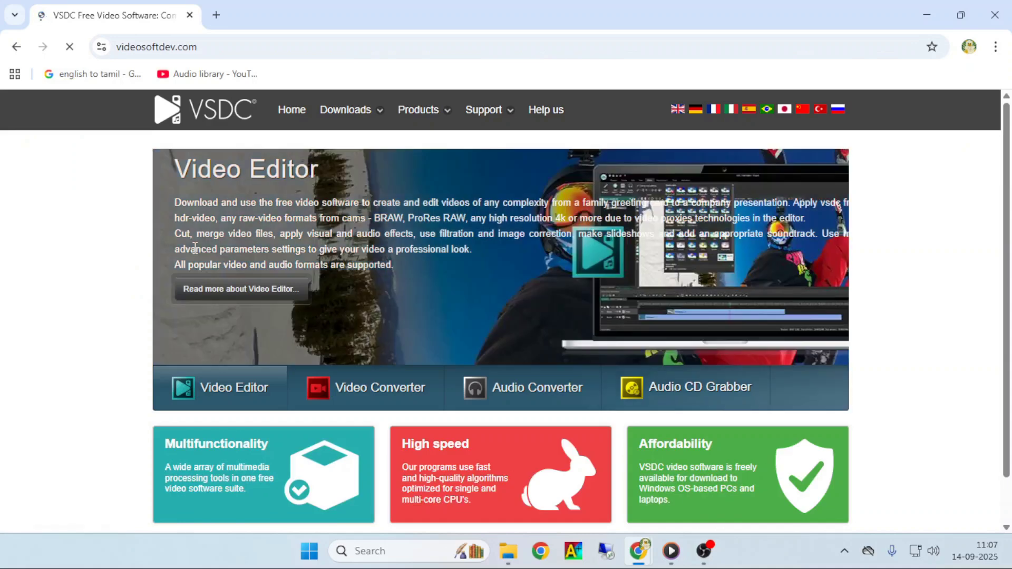
mouse_move(379, 123)
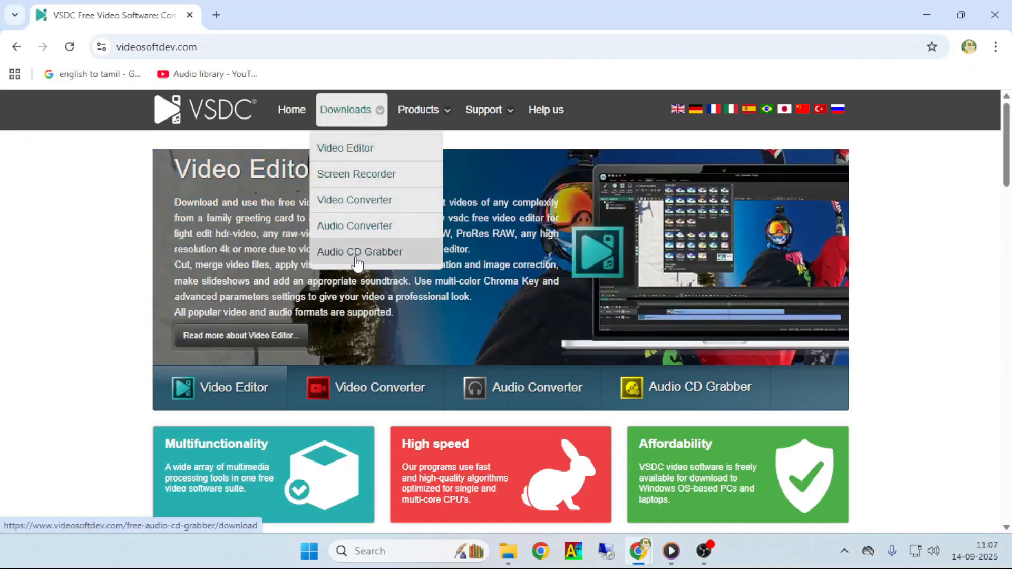
left_click(357, 155)
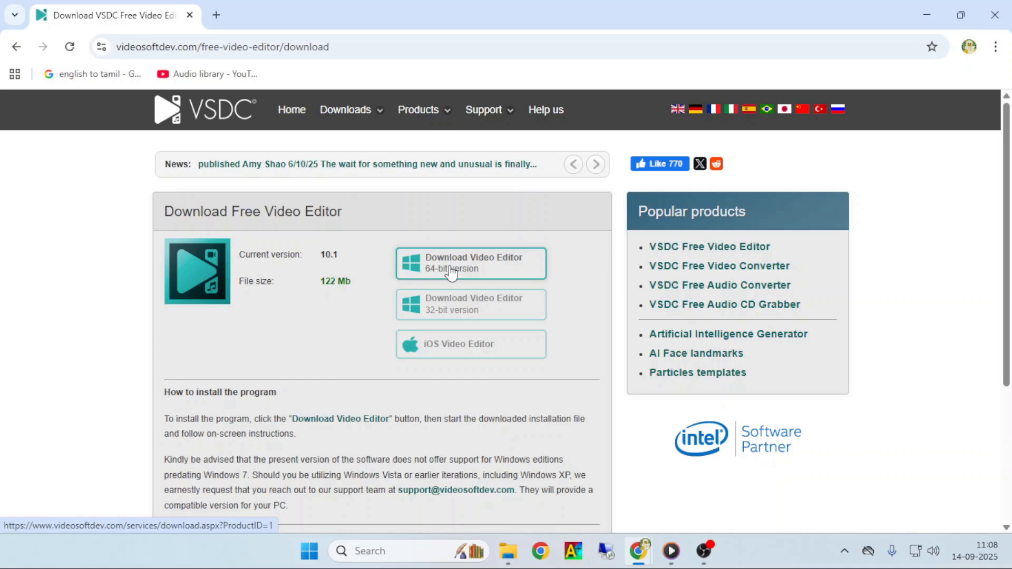
- Check the PC's system type in the Windows device specifications to see which installer version it needs
left_click(929, 15)
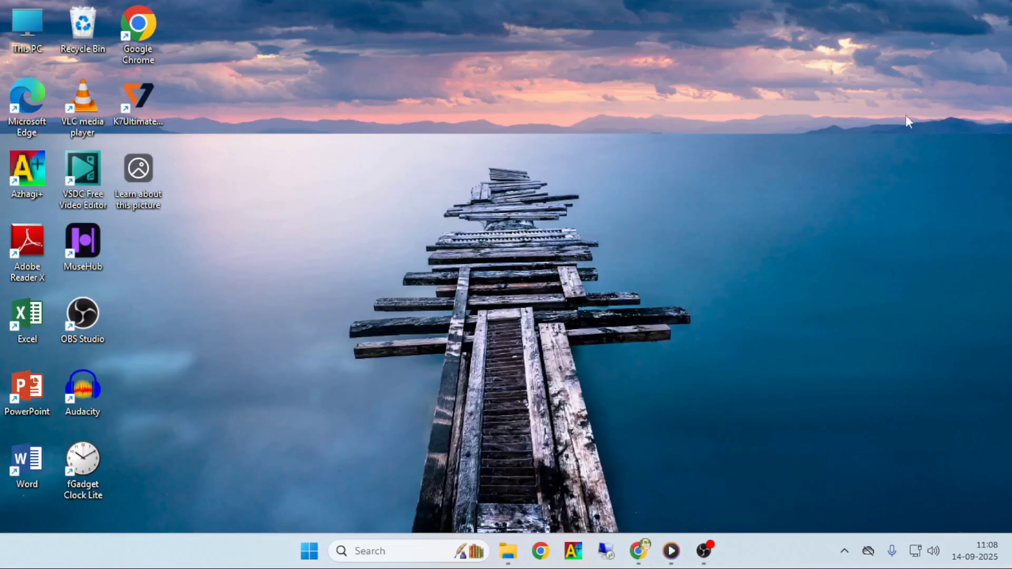
right_click(30, 20)
left_click(87, 199)
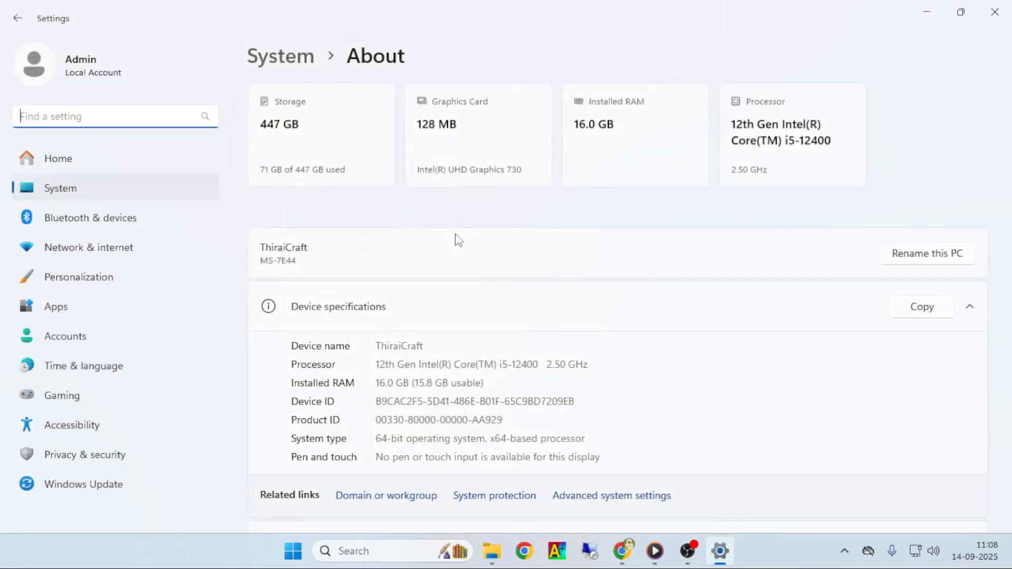
scroll(457, 239, "down", 4)
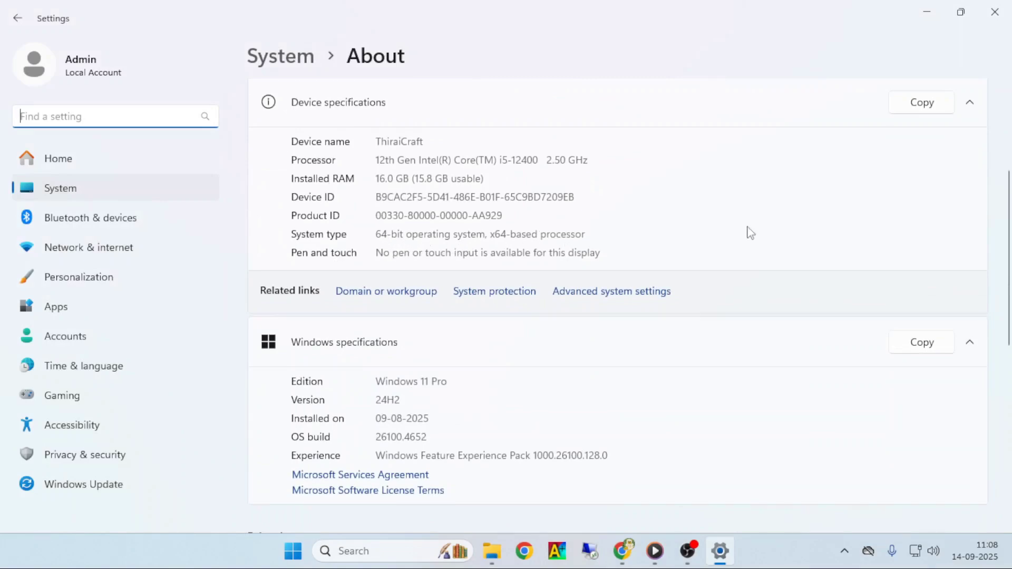
left_click(994, 12)
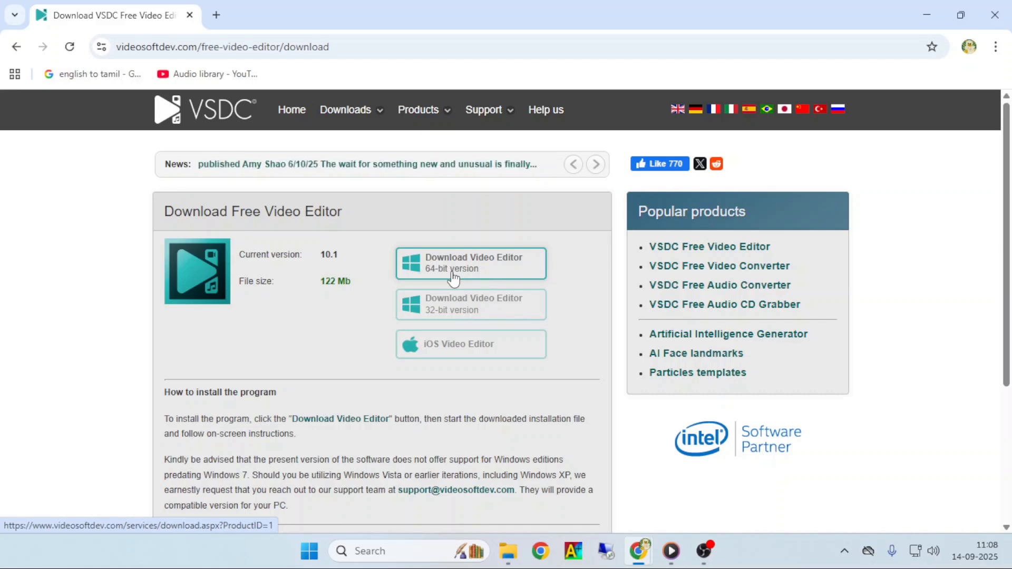
- Download the 64-bit version of the video editor and run video_editor_x64 from the Downloads folder
left_click(445, 273)
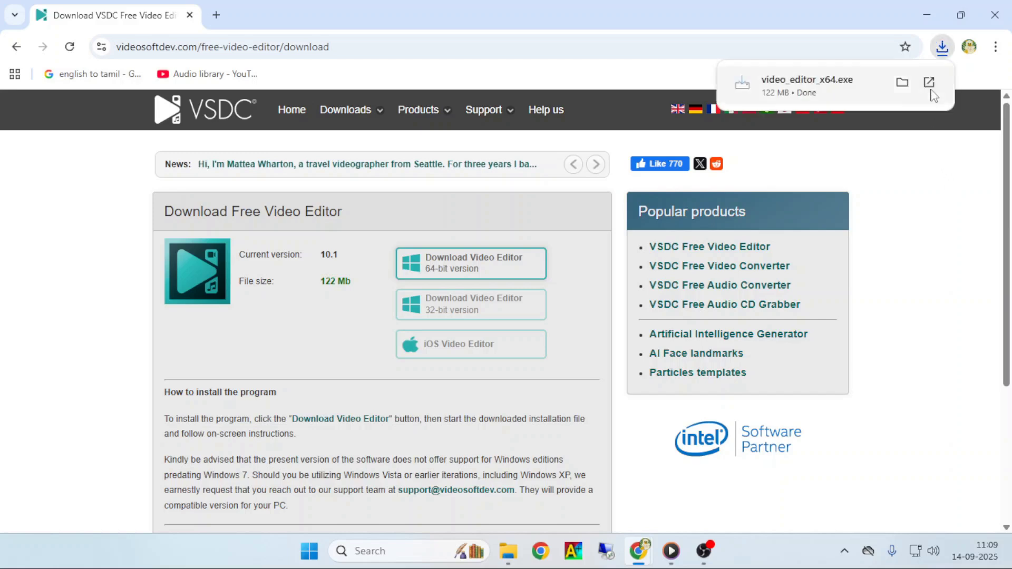
left_click(901, 82)
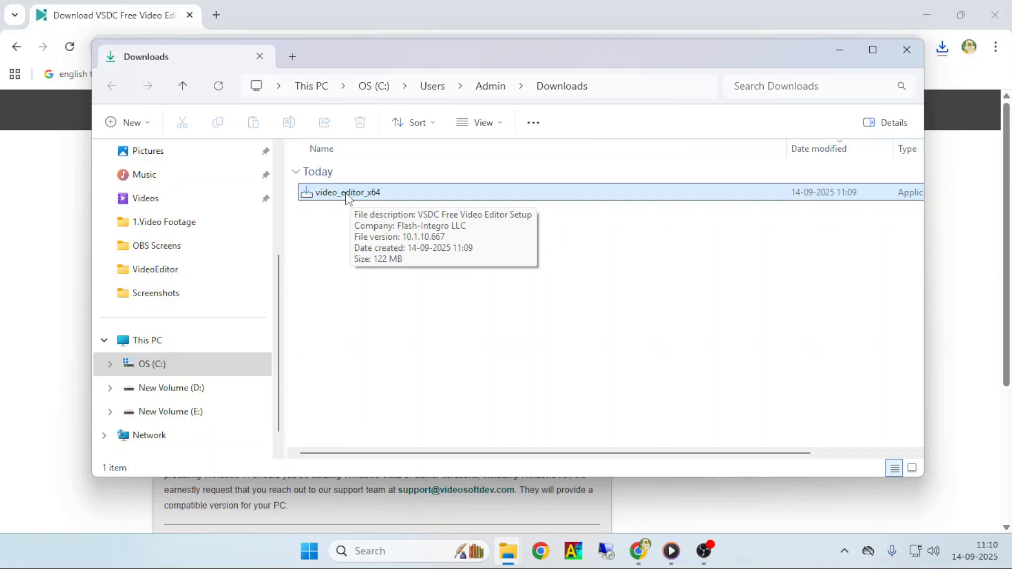
double_click(346, 196)
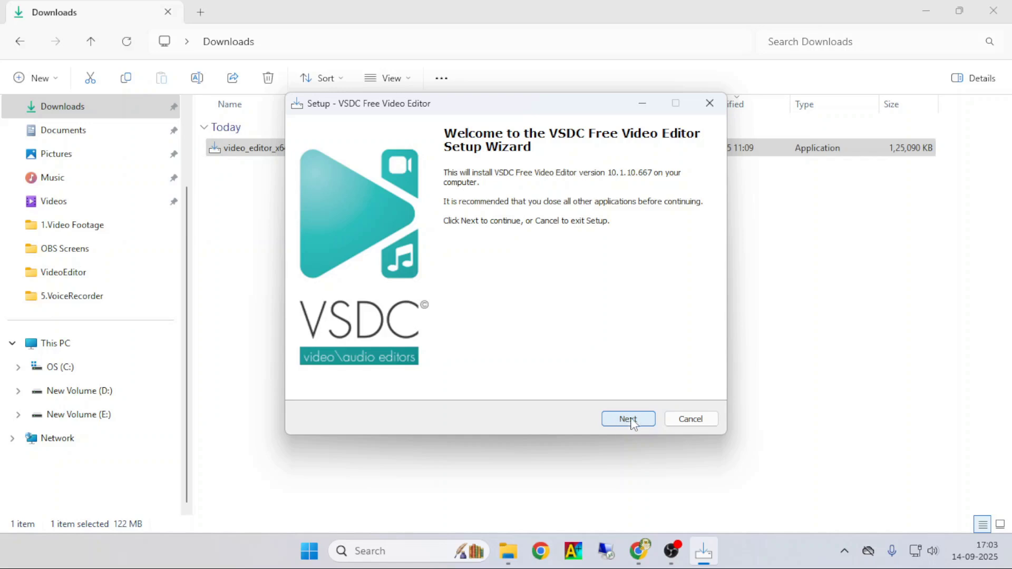
- Accept the license agreement in the setup wizard and continue to the destination folder choice
left_click(629, 420)
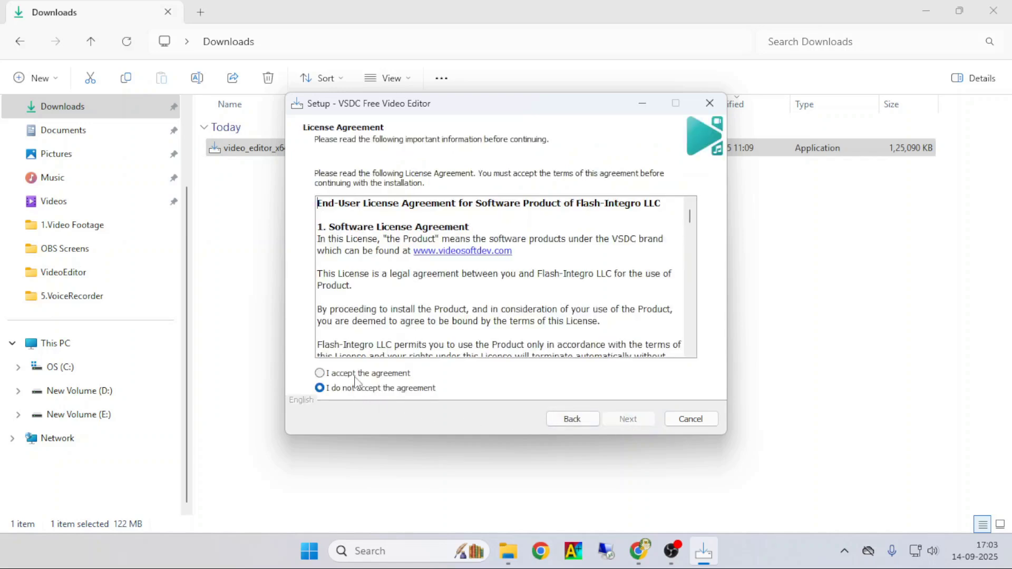
left_click(358, 374)
left_click(628, 419)
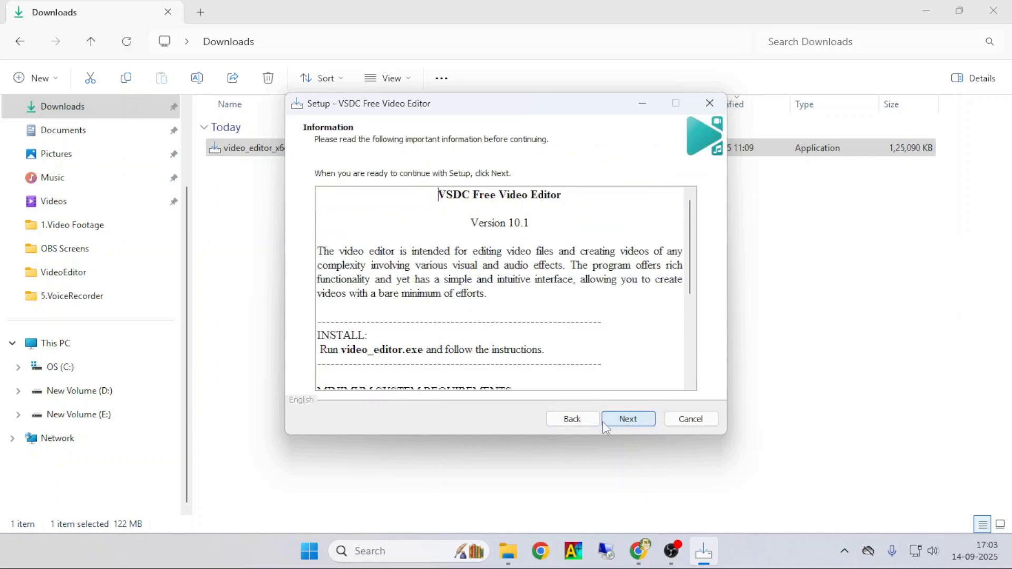
left_click(628, 420)
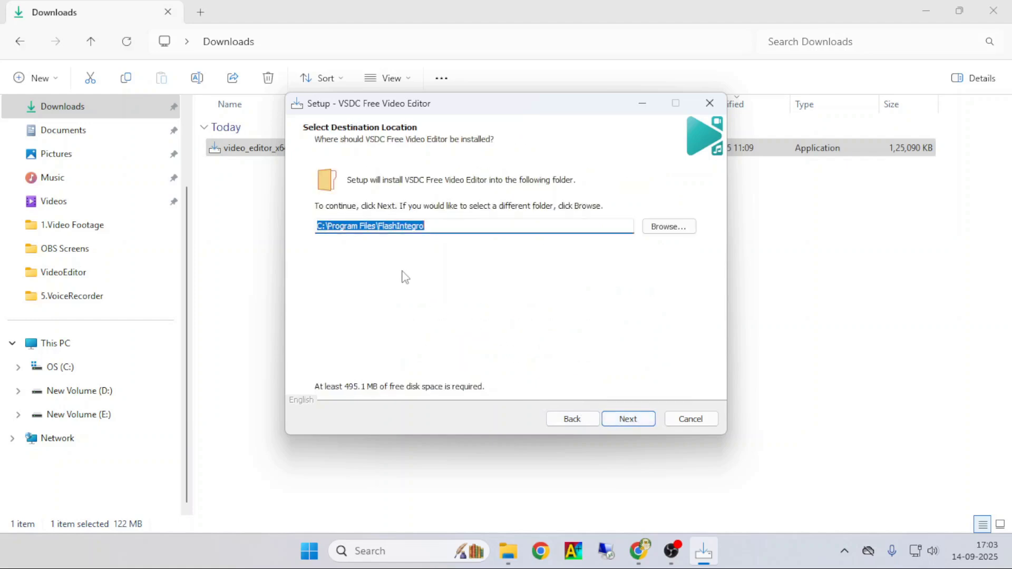
left_click(432, 228)
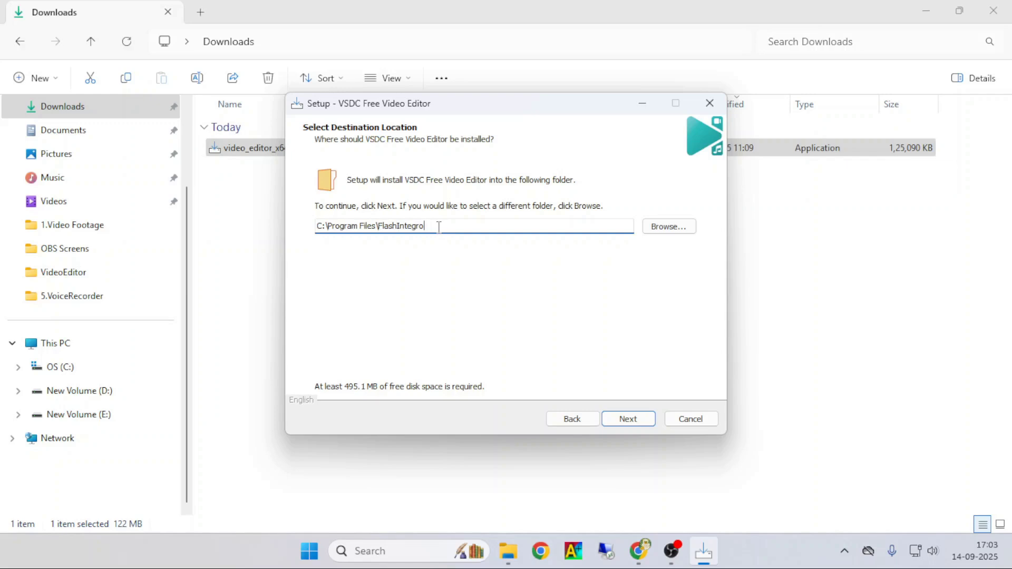
left_click(672, 230)
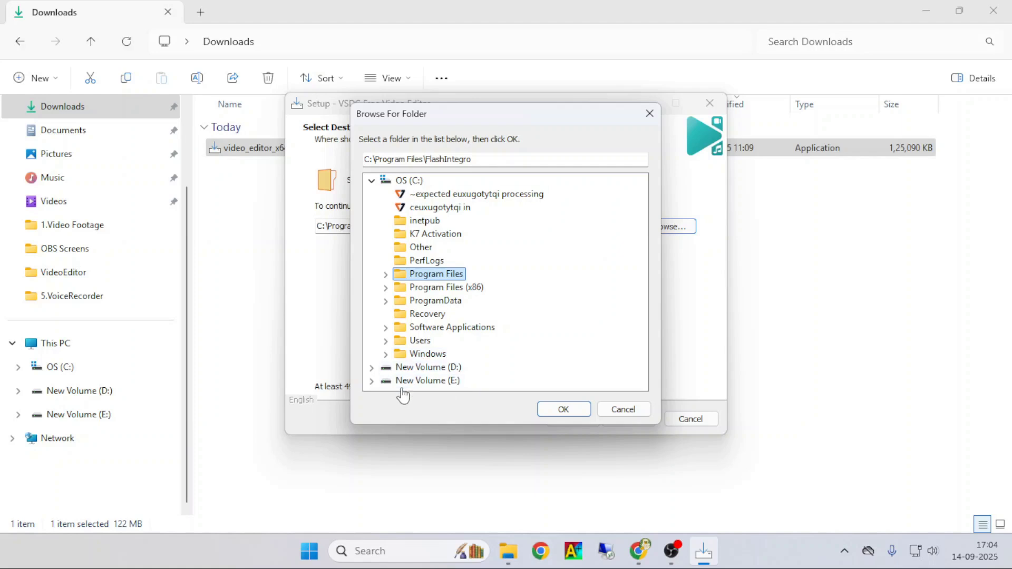
left_click(623, 410)
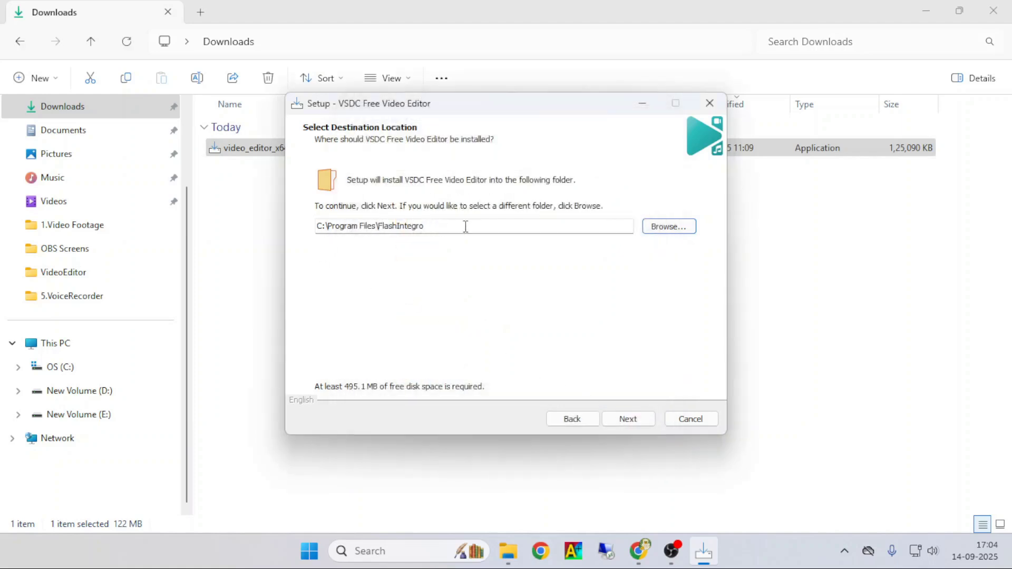
- Install VSDC Free Video Editor with the default destination, Start Menu folder and additional tasks
left_click(628, 419)
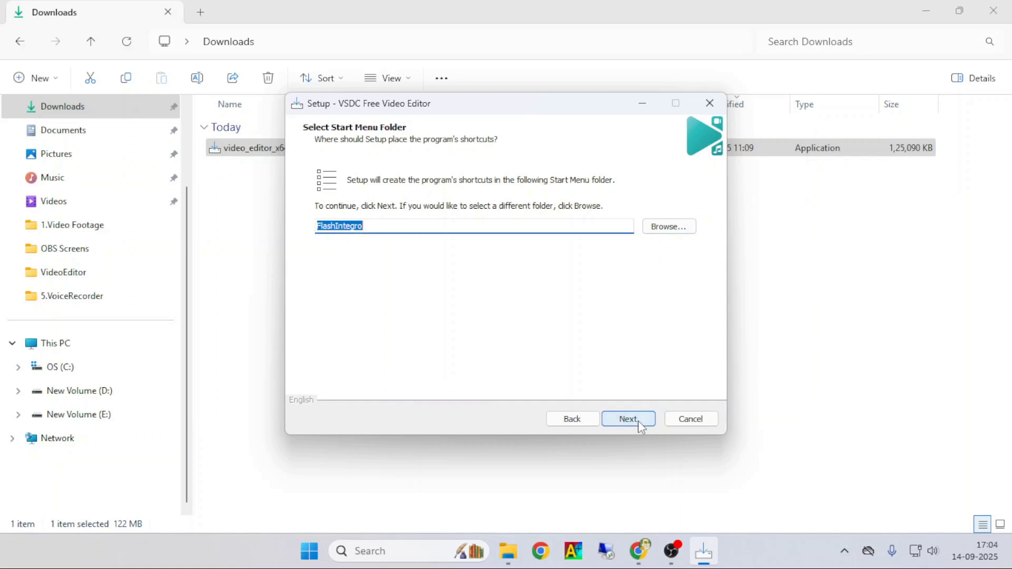
left_click(628, 419)
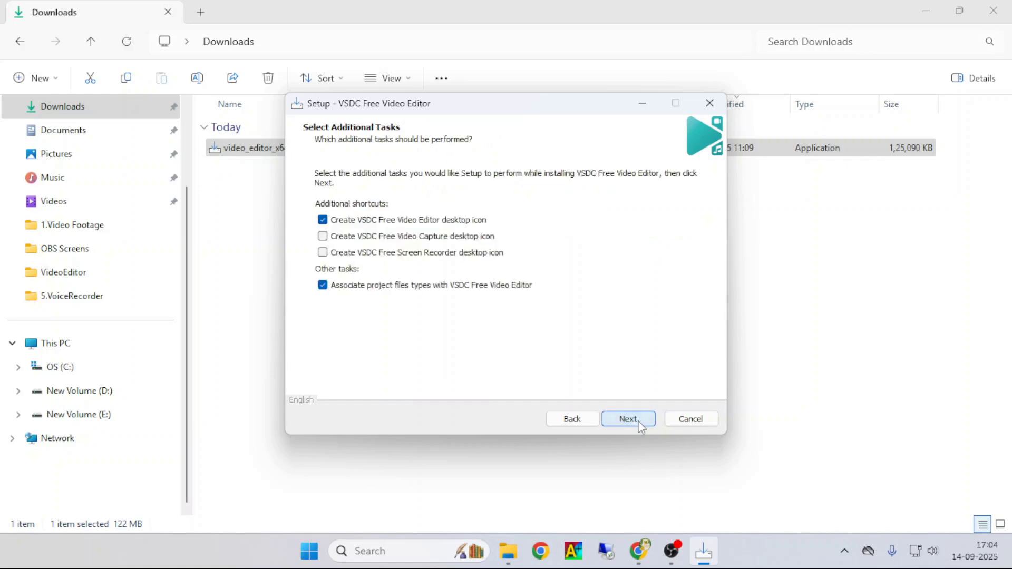
left_click(639, 422)
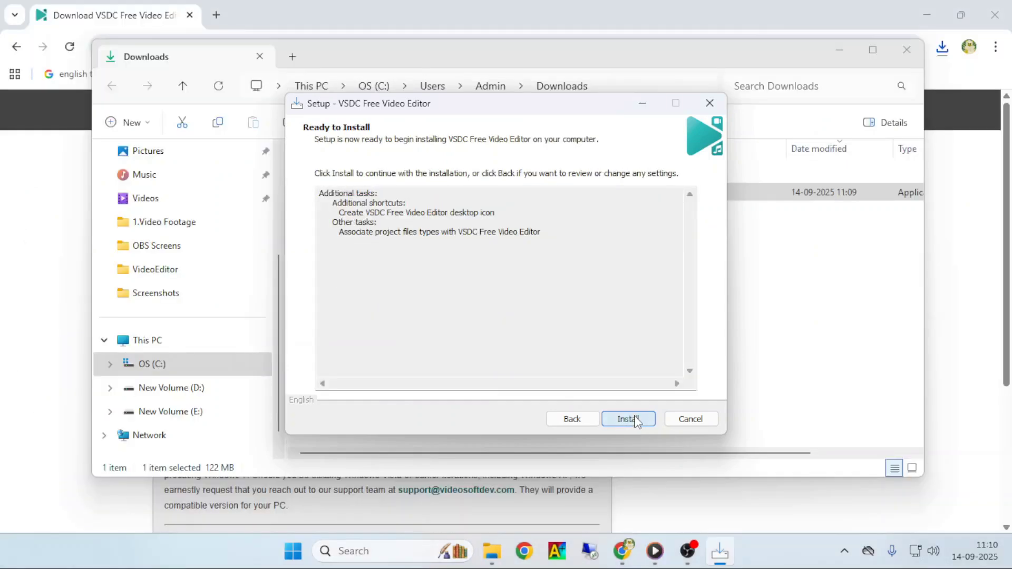
left_click(639, 420)
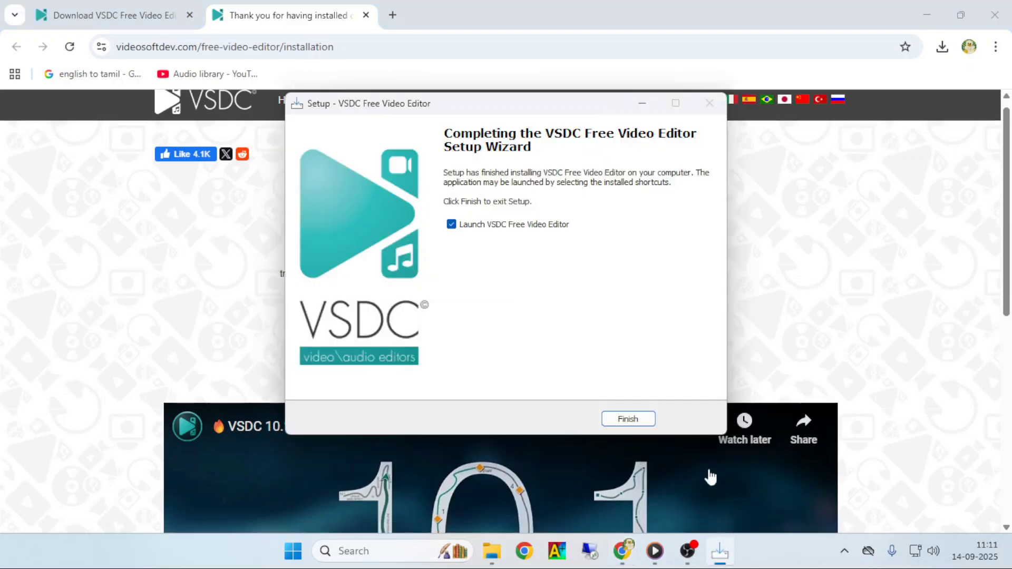
- Finish the setup with Launch VSDC Free Video Editor enabled and dismiss the Pro upgrade offer
left_click(629, 420)
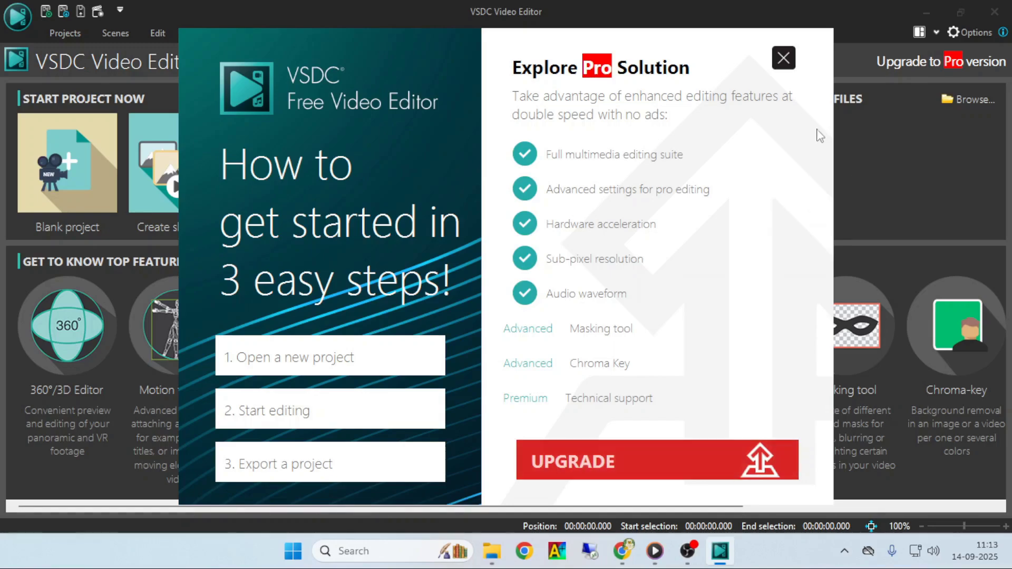
left_click(784, 59)
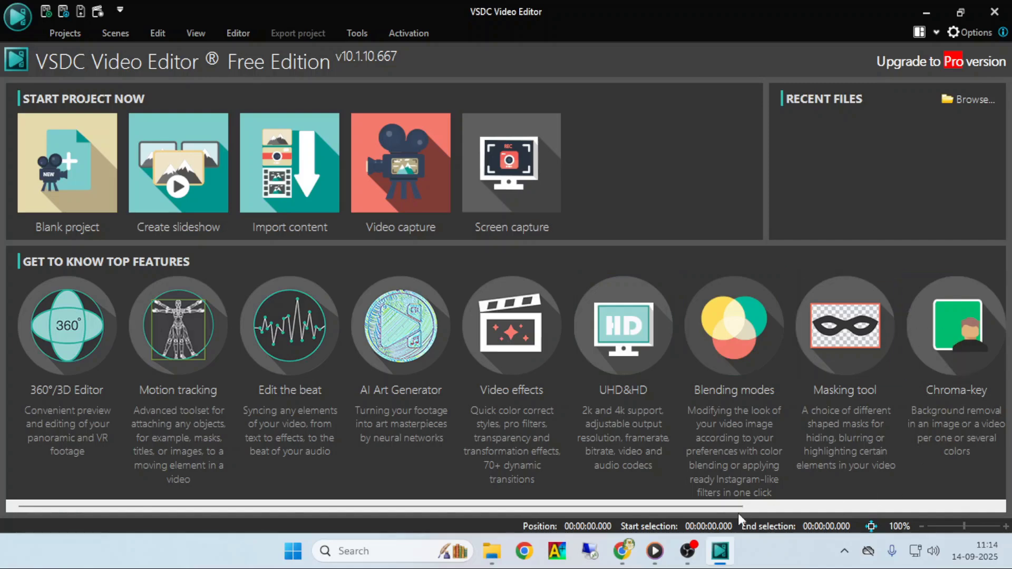
left_click_drag(732, 505, 983, 490)
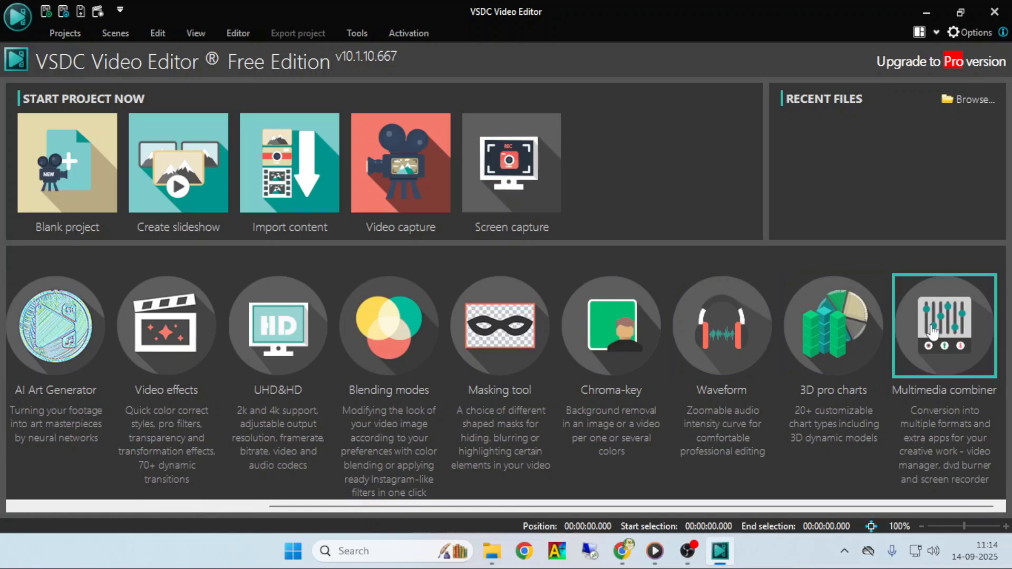
left_click_drag(889, 514, 552, 517)
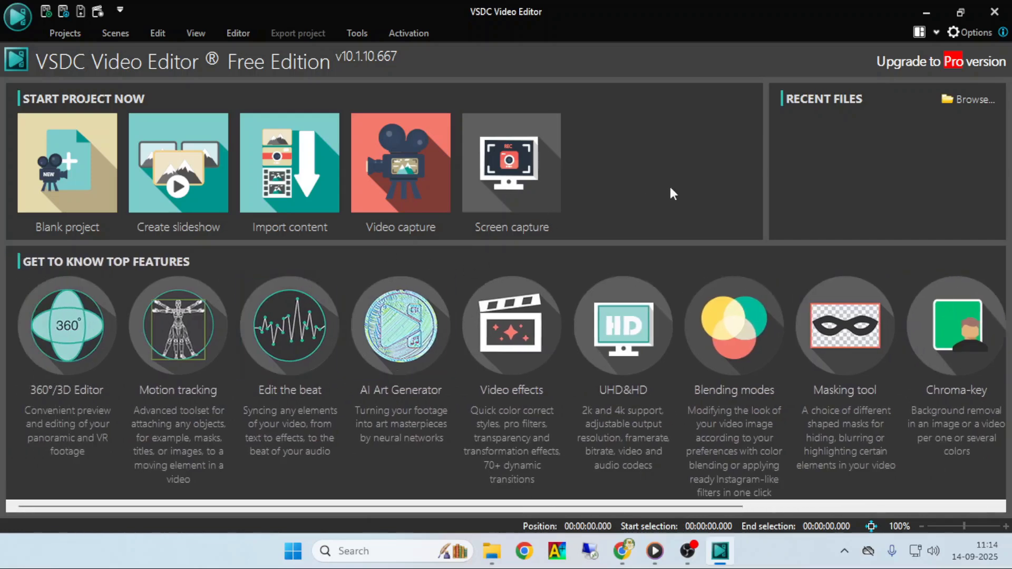